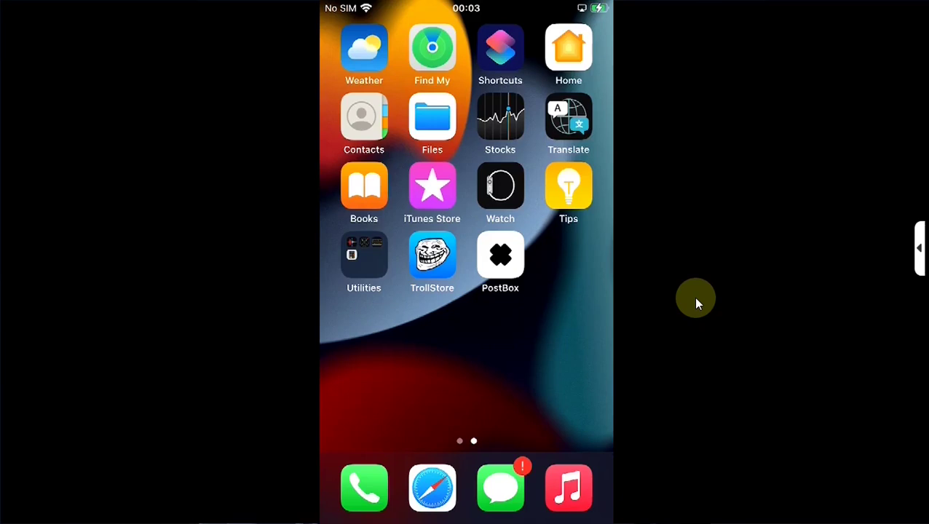
Step: Go from TrollStore to the PostBox Beta 8.1 download page on postbox.news in Safari
left_click(422, 277)
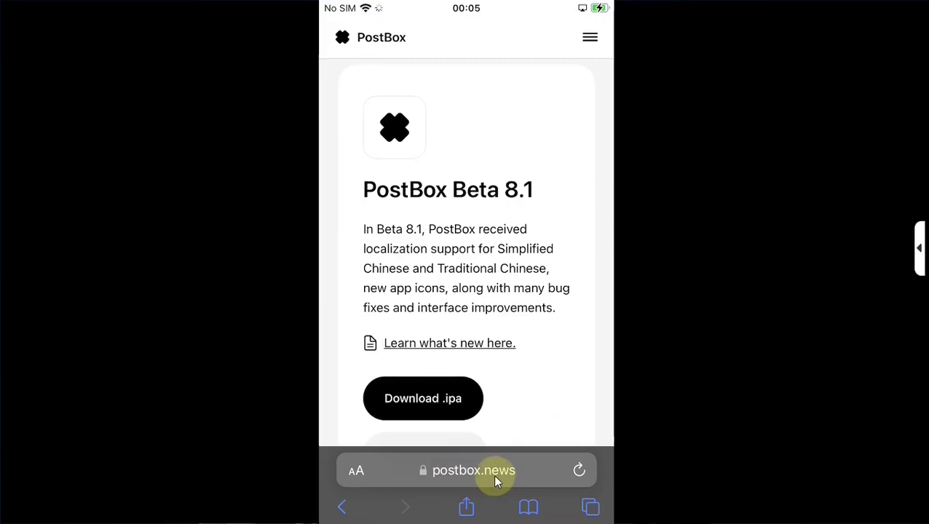
Step: Scroll down the PostBox Beta 8.1 download page
scroll(493, 475, "down", 3)
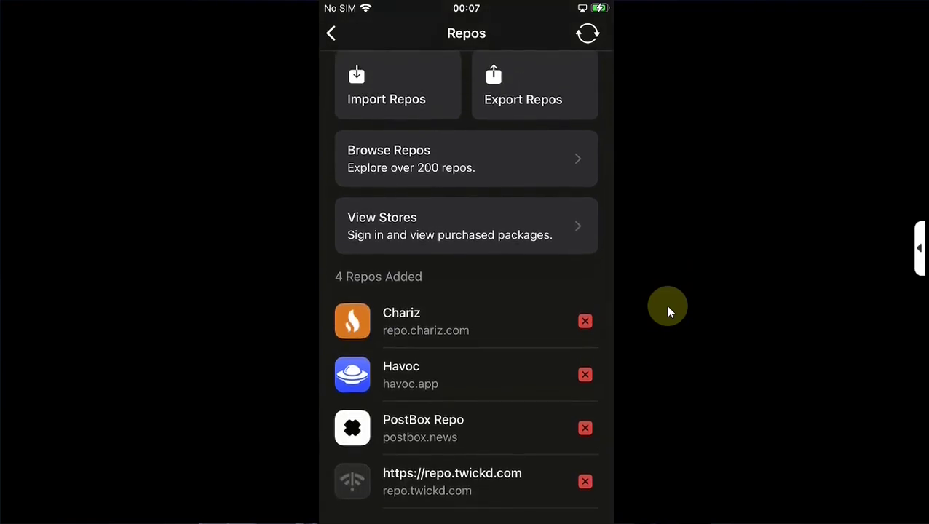
Step: Search 'Amp' and download the Ampere package's .deb file
left_click(385, 167)
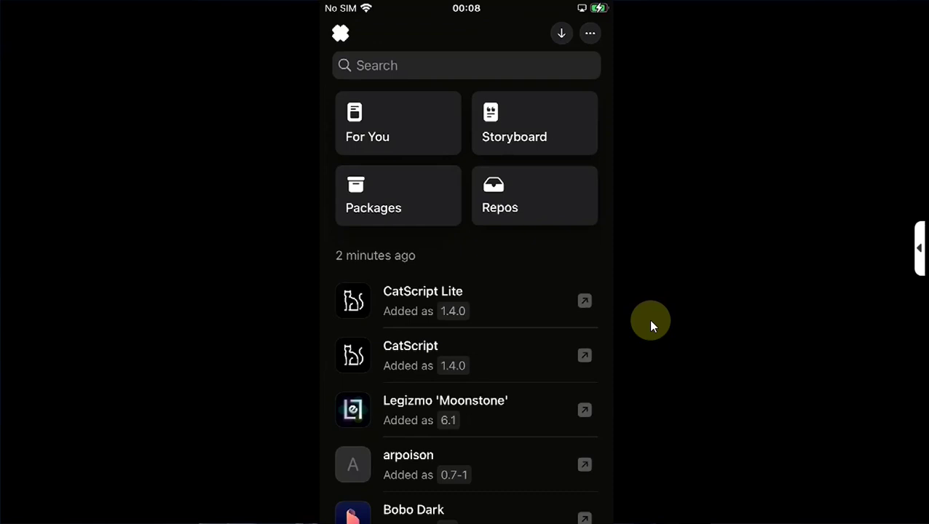
type("A")
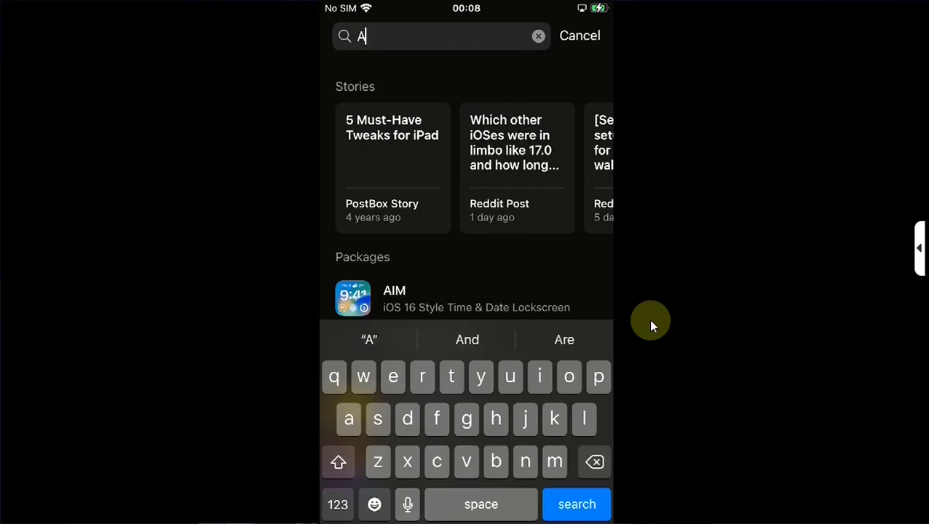
type("mp")
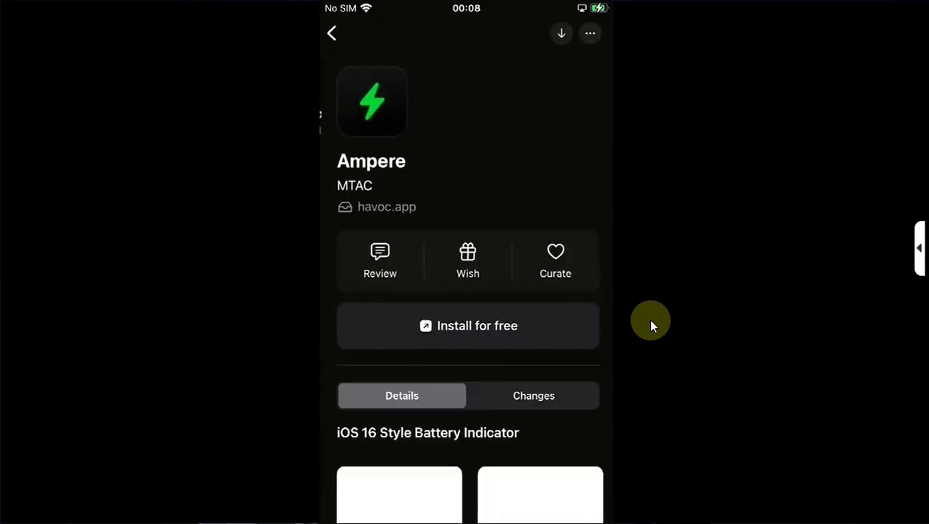
left_click(506, 321)
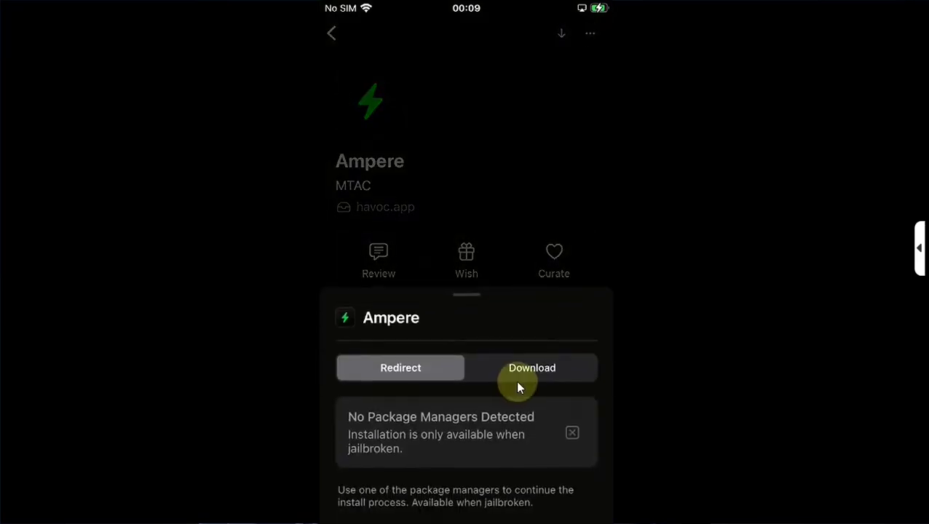
left_click(519, 386)
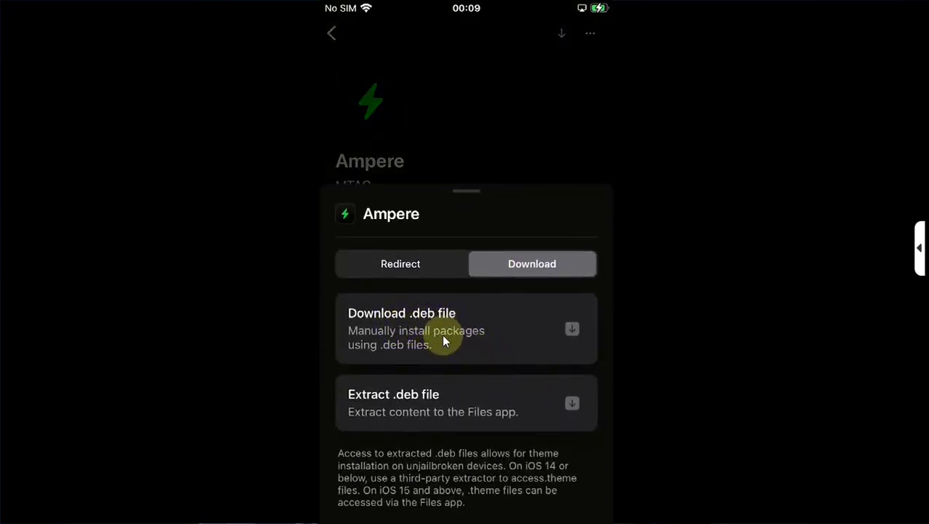
left_click(442, 334)
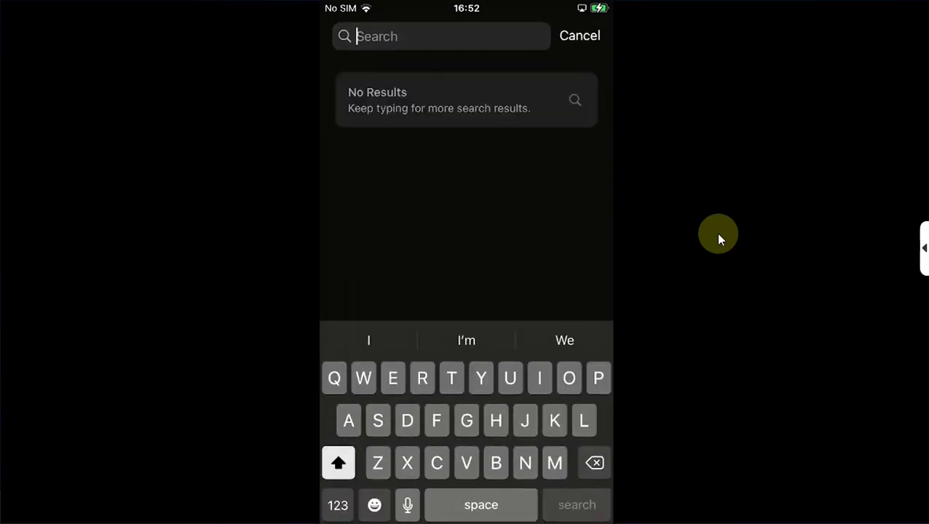
Step: Search 'Goj' and extract the Goji package's .deb contents to Files
type("Goj")
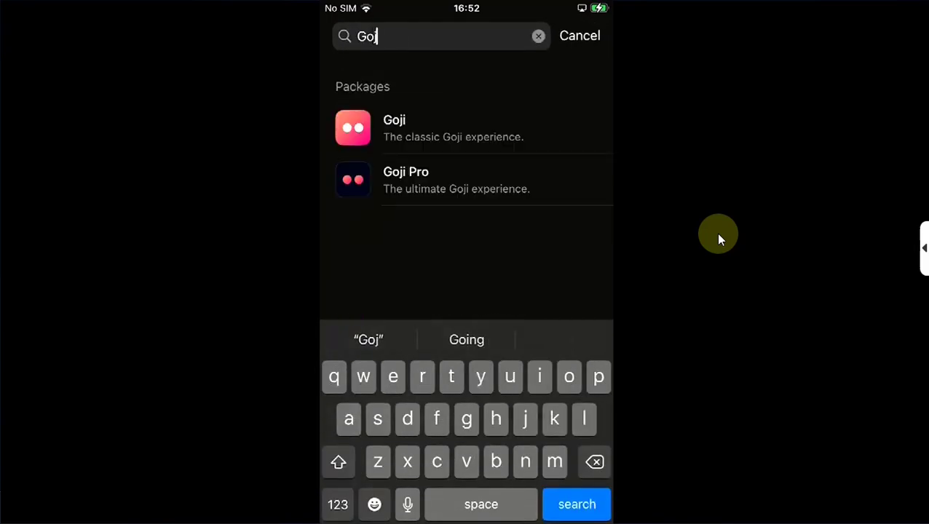
left_click(487, 135)
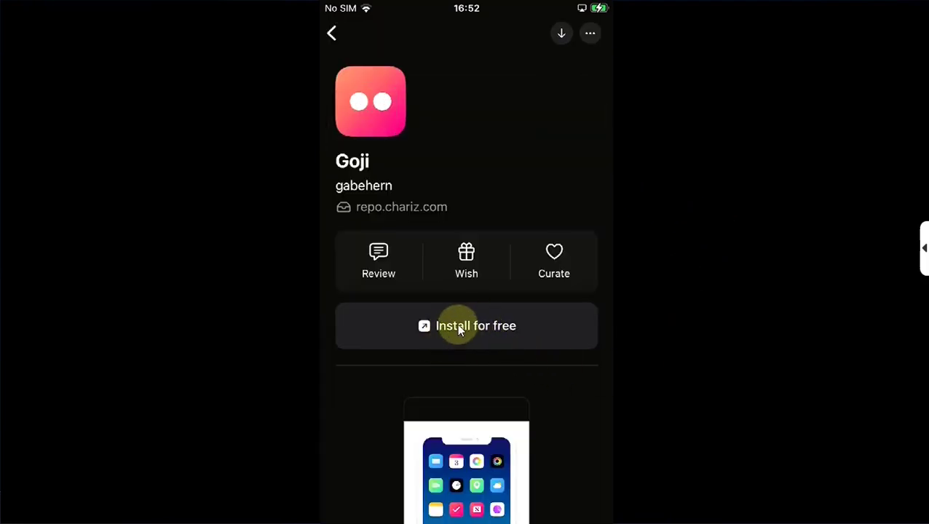
left_click(477, 329)
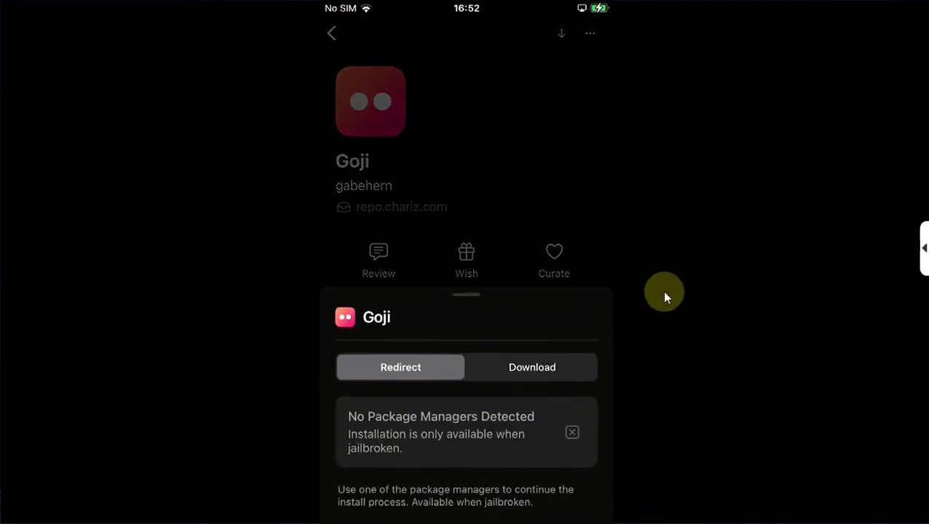
left_click(536, 370)
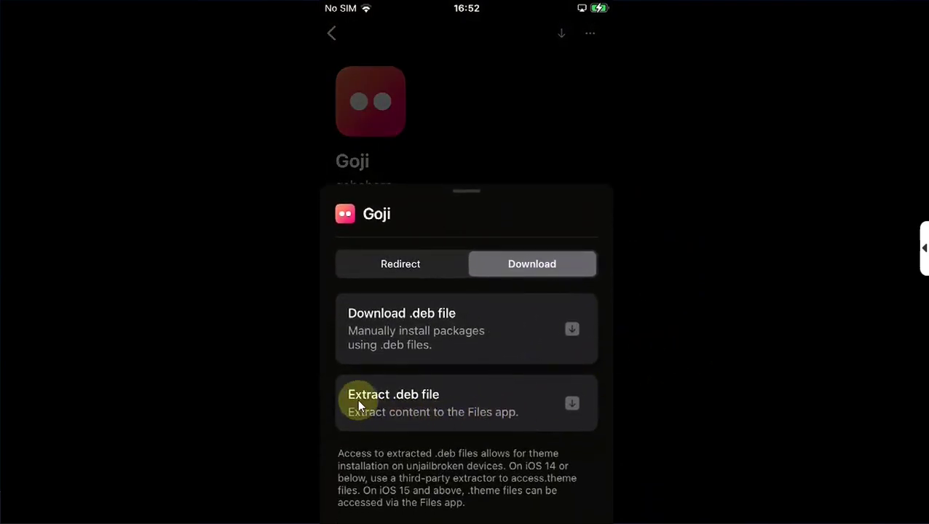
left_click(477, 416)
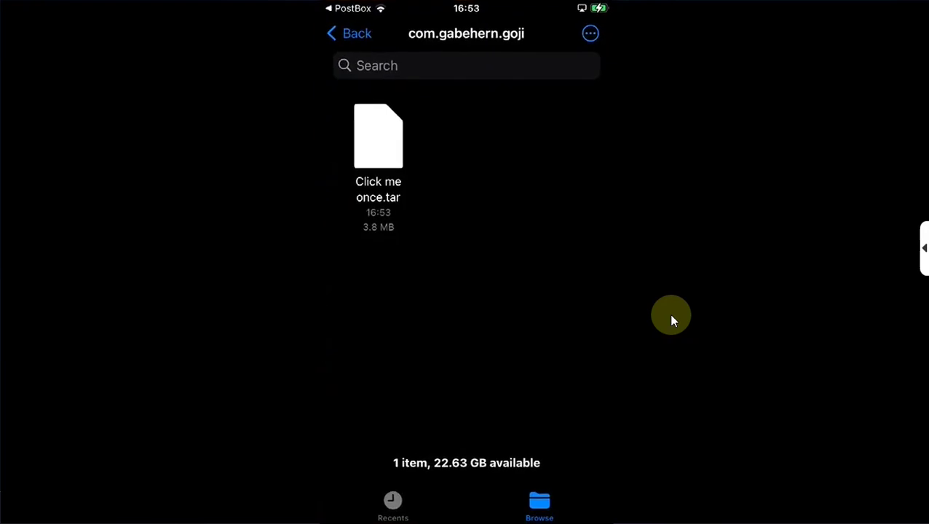
Step: Unpack Click me once.tar and browse to com.gabehern.goji's Goji.theme IconBundles folder
left_click(374, 129)
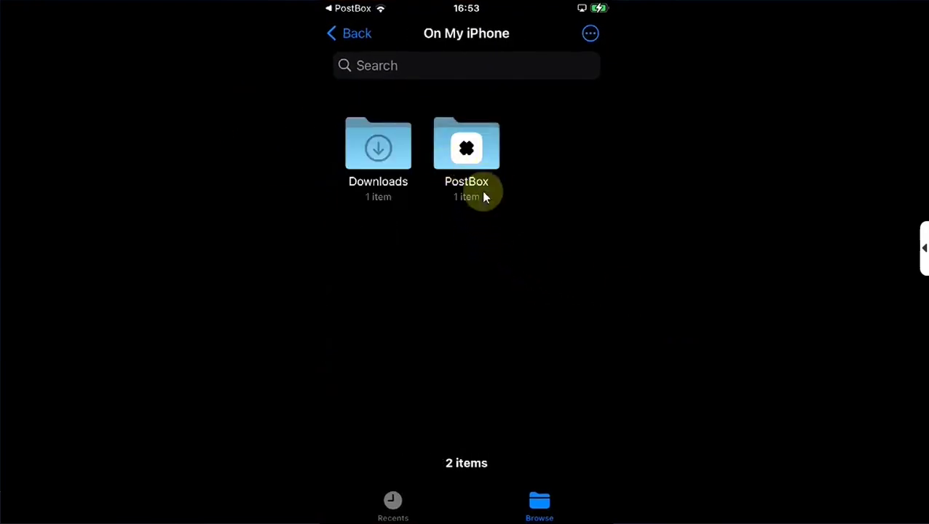
left_click(477, 190)
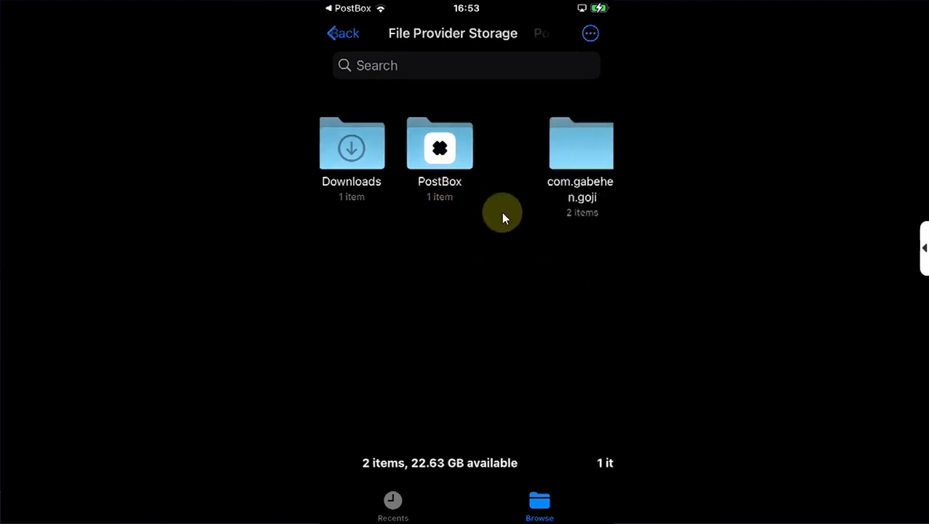
left_click(435, 182)
left_click(494, 179)
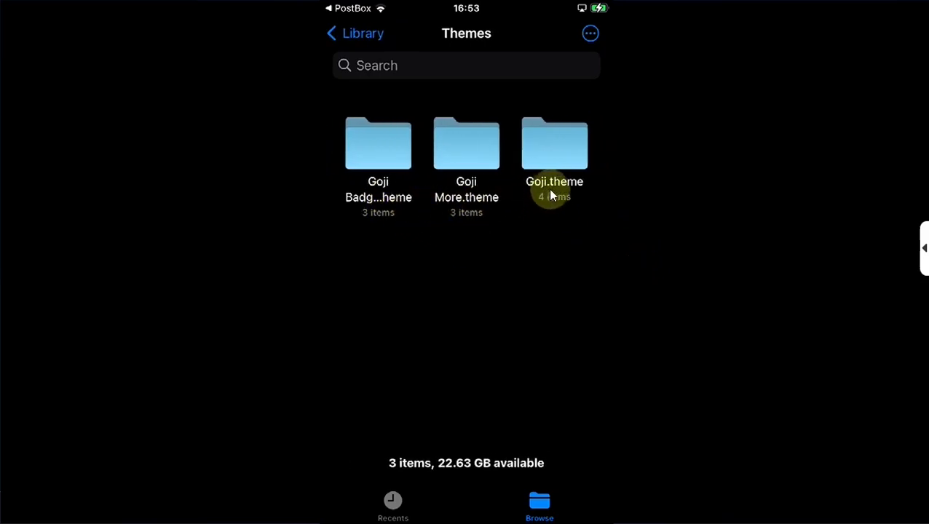
left_click(556, 219)
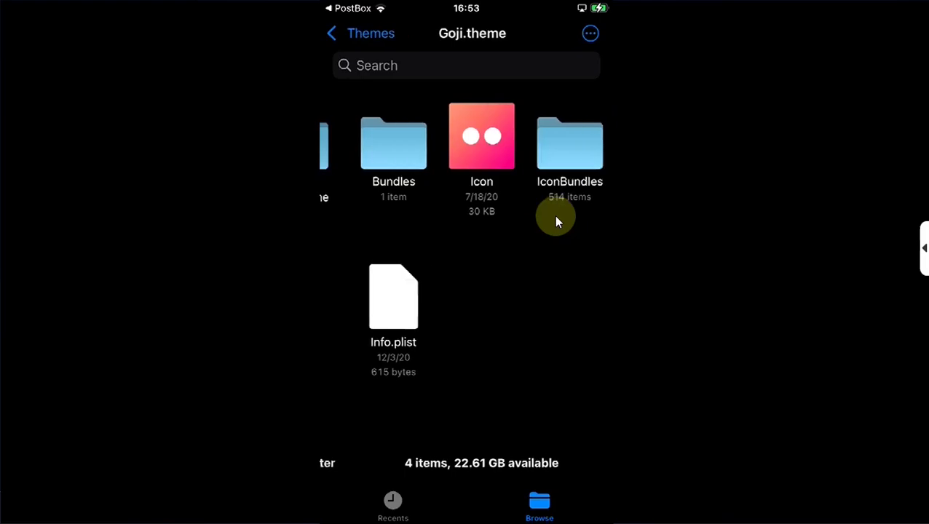
left_click(551, 171)
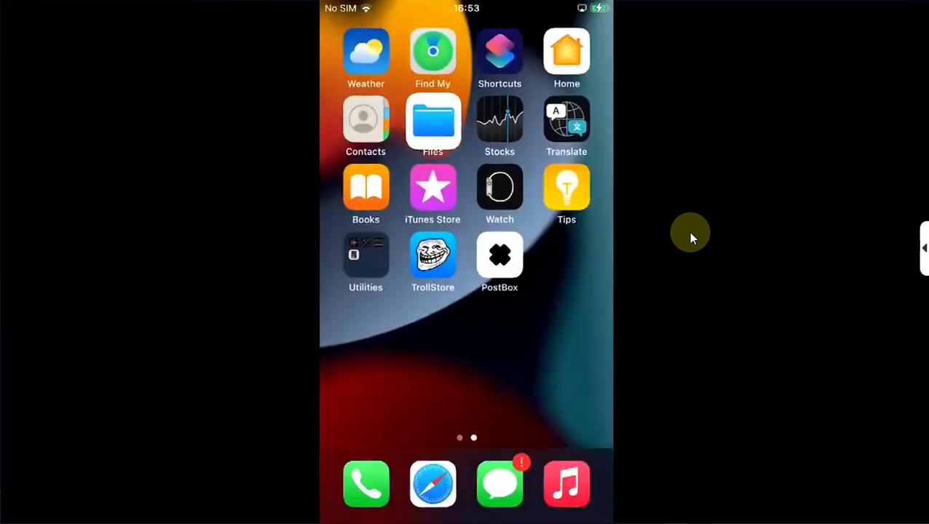
Step: Create a new shortcut with a Scripting Open App action set to Calculator
left_click(505, 67)
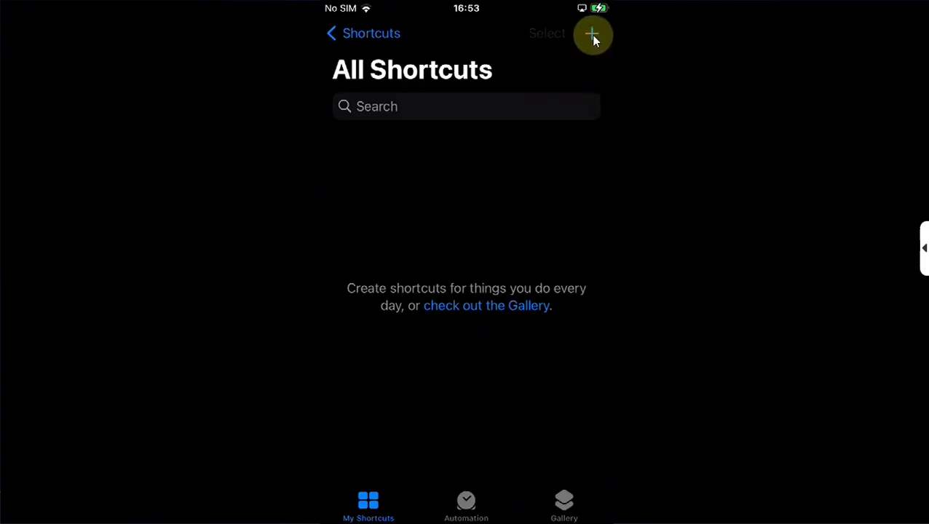
left_click(592, 34)
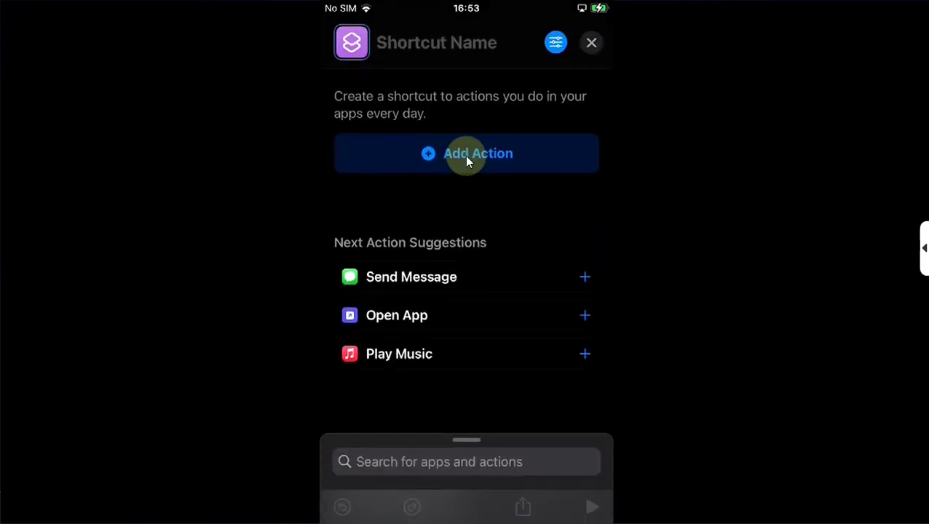
left_click(470, 156)
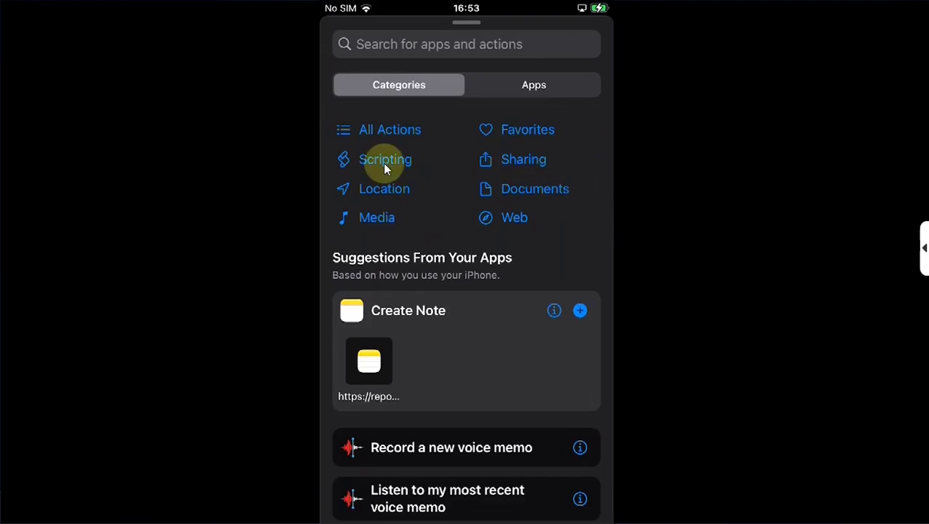
left_click(385, 167)
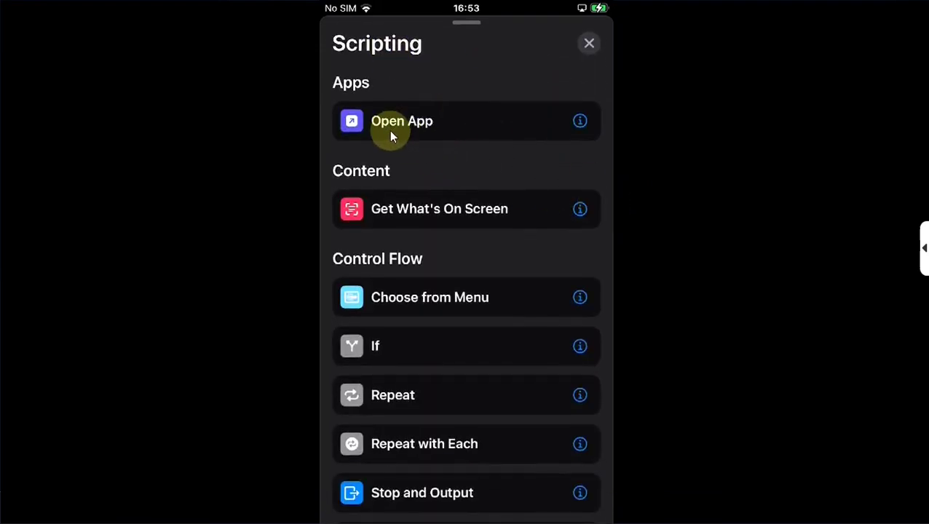
left_click(391, 133)
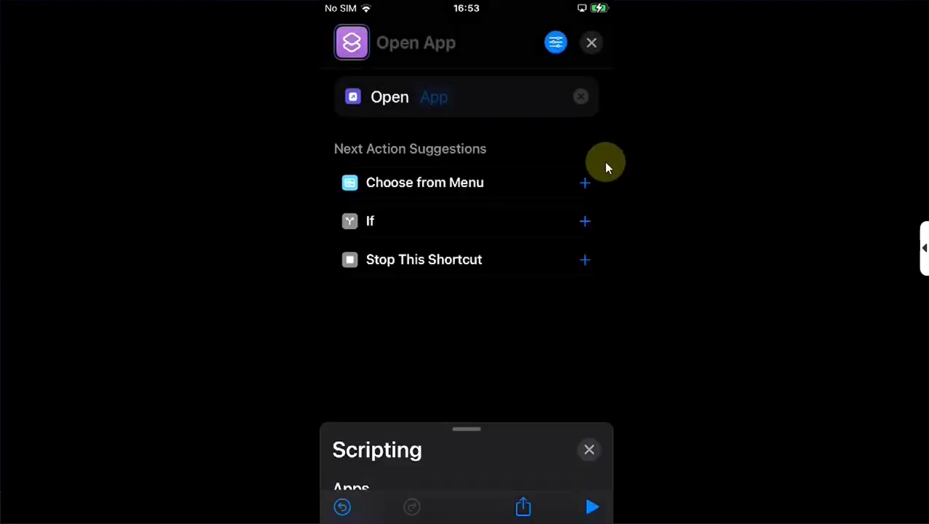
left_click(434, 98)
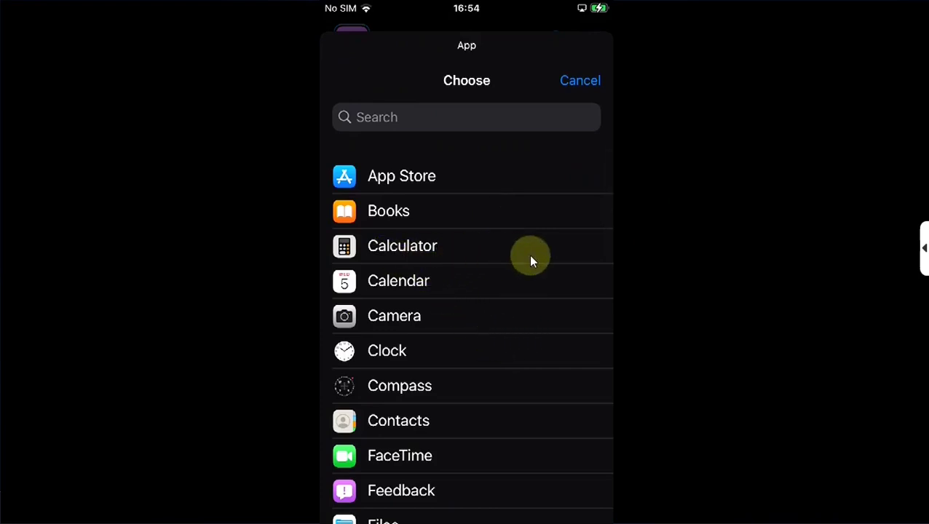
left_click(403, 252)
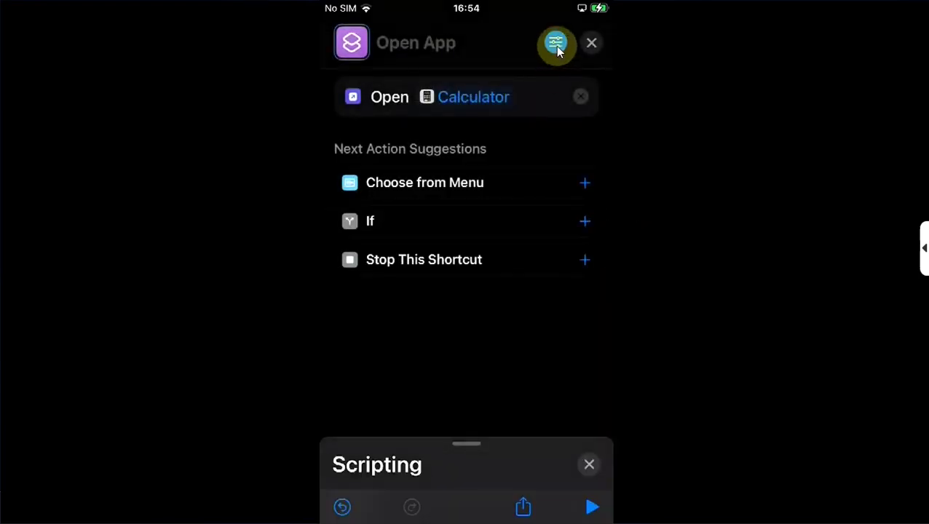
left_click(556, 43)
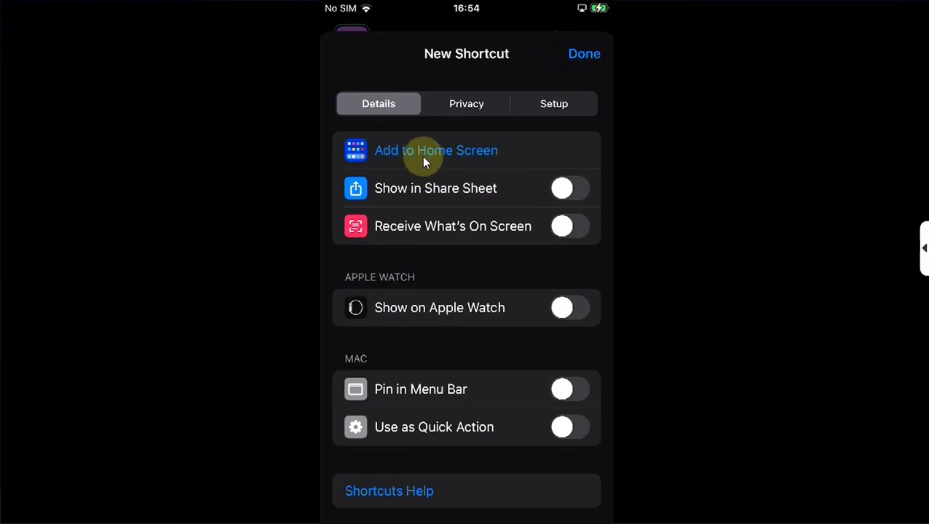
Step: Add the shortcut to the Home Screen, renamed 'Calculator', with an icon chosen from a file
left_click(424, 155)
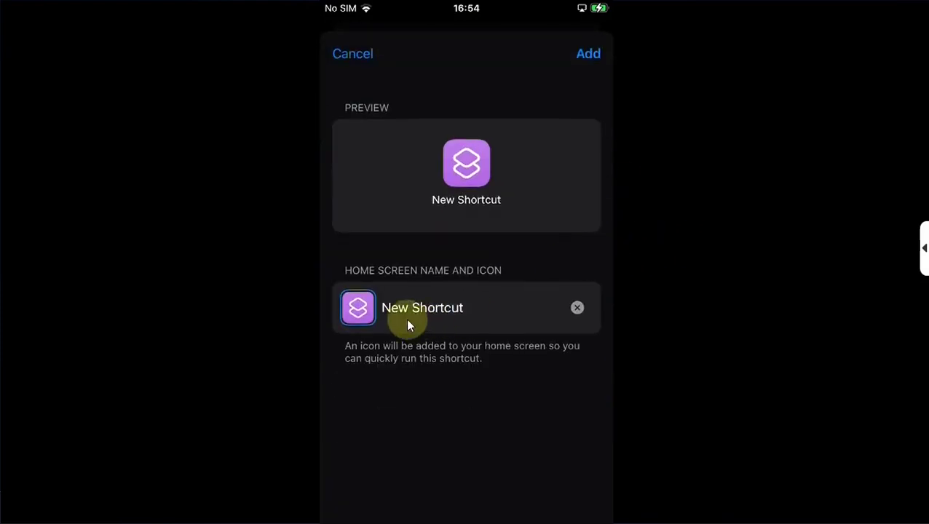
key("BackSpace")
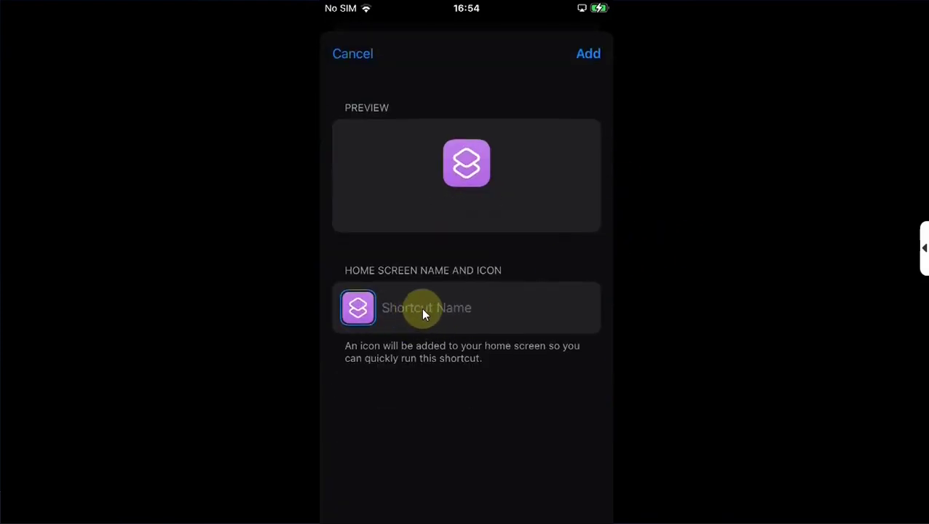
left_click(421, 308)
type("Calc")
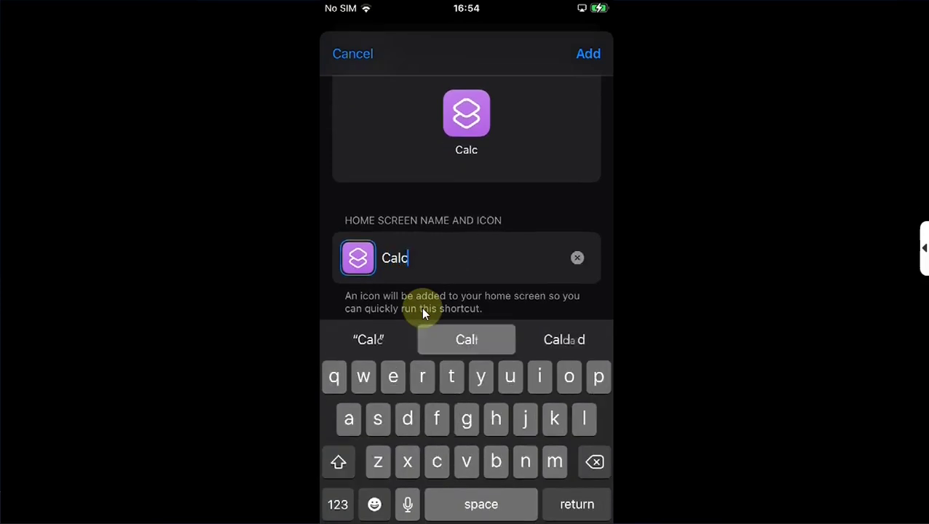
type("ulator")
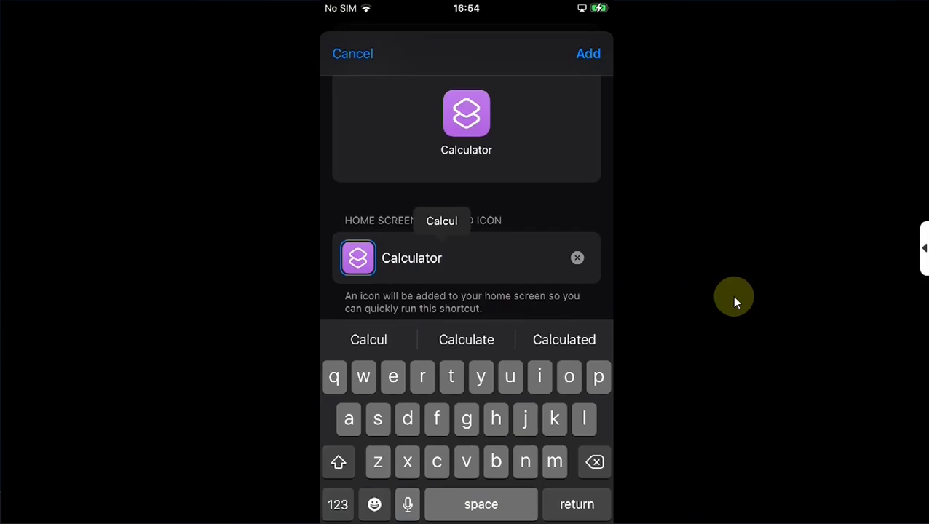
left_click(357, 260)
left_click(386, 300)
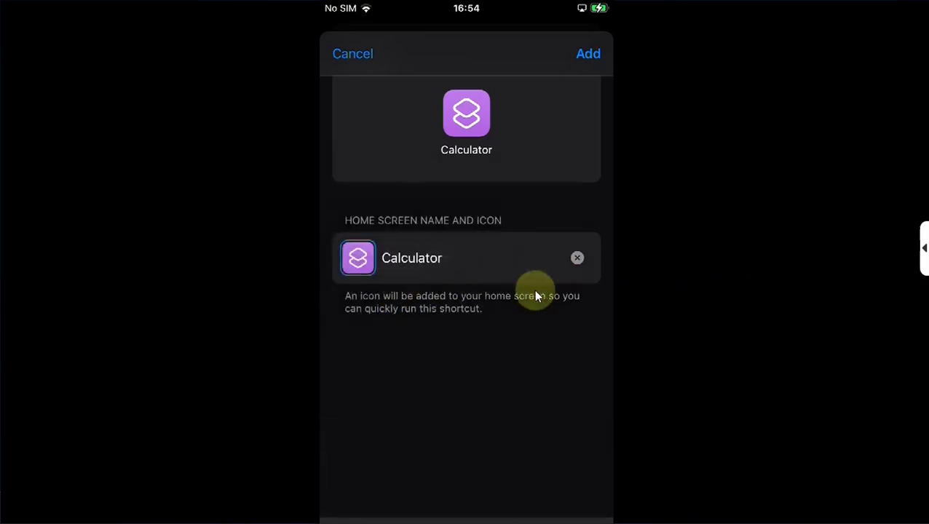
Step: Use co.digit.digit-large from Goji.theme's IconBundles as the icon and add the shortcut
left_click(467, 174)
left_click(375, 199)
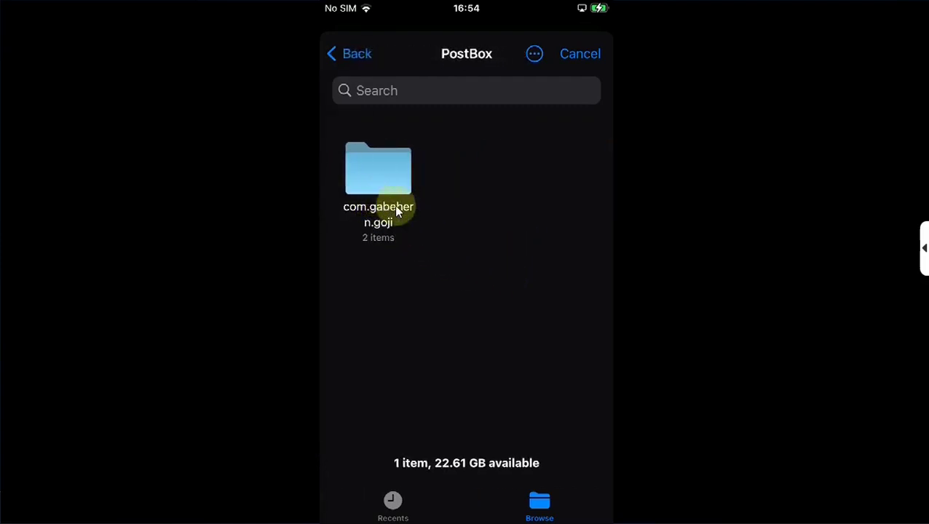
left_click(488, 219)
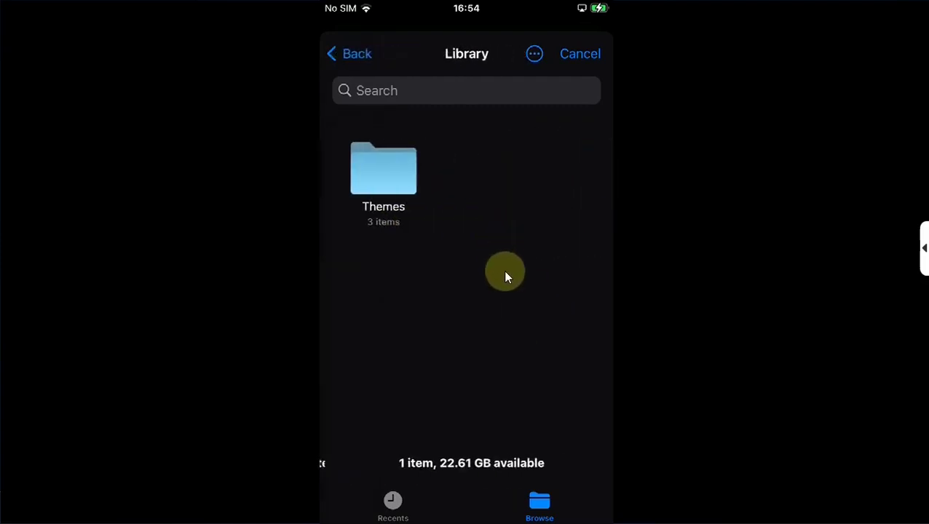
left_click(379, 173)
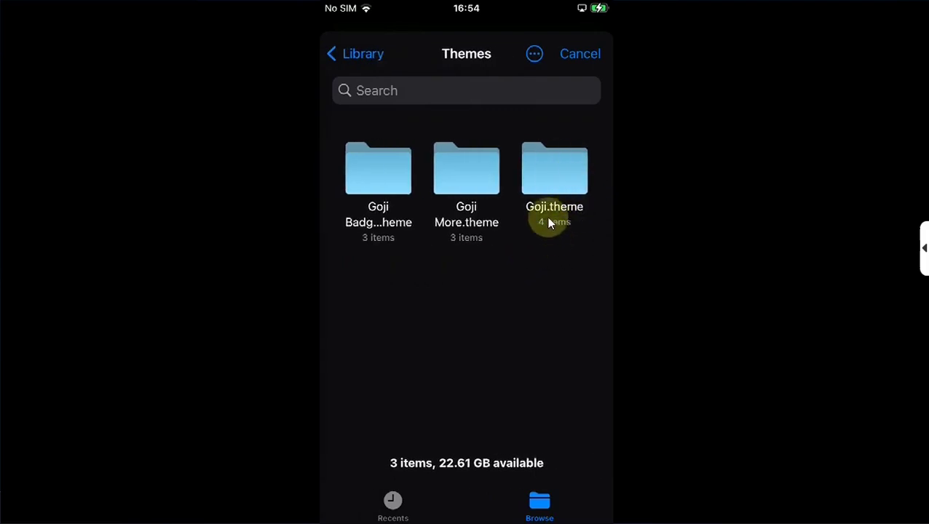
left_click(555, 211)
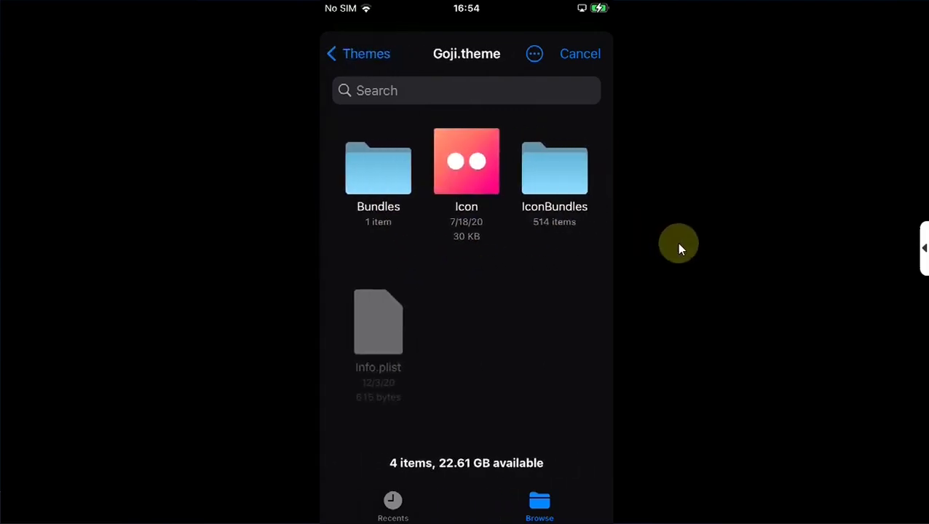
left_click(553, 189)
scroll(685, 291, "down", 3)
scroll(677, 291, "down", 5)
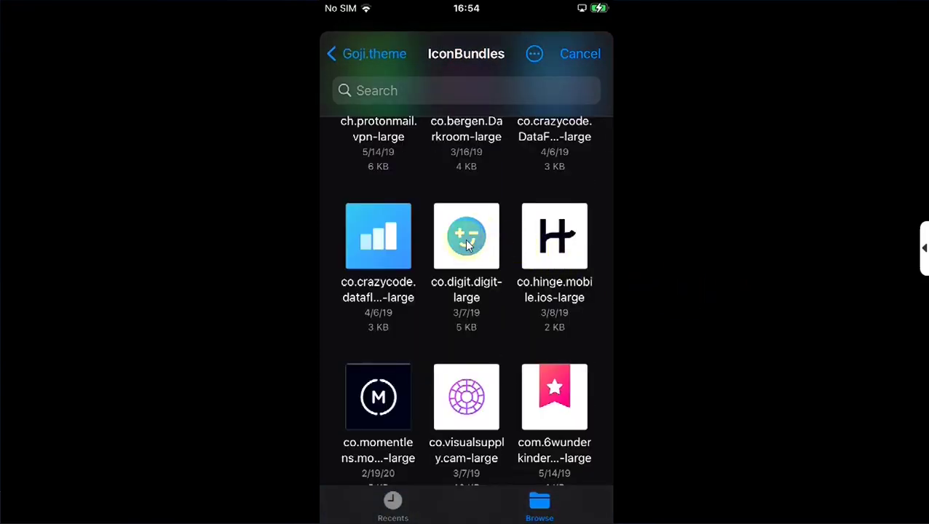
left_click(466, 246)
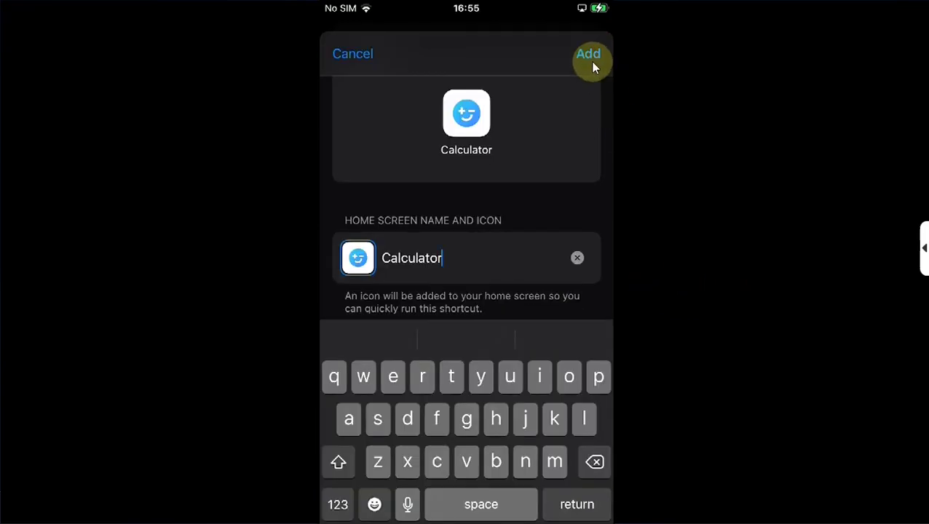
left_click(590, 61)
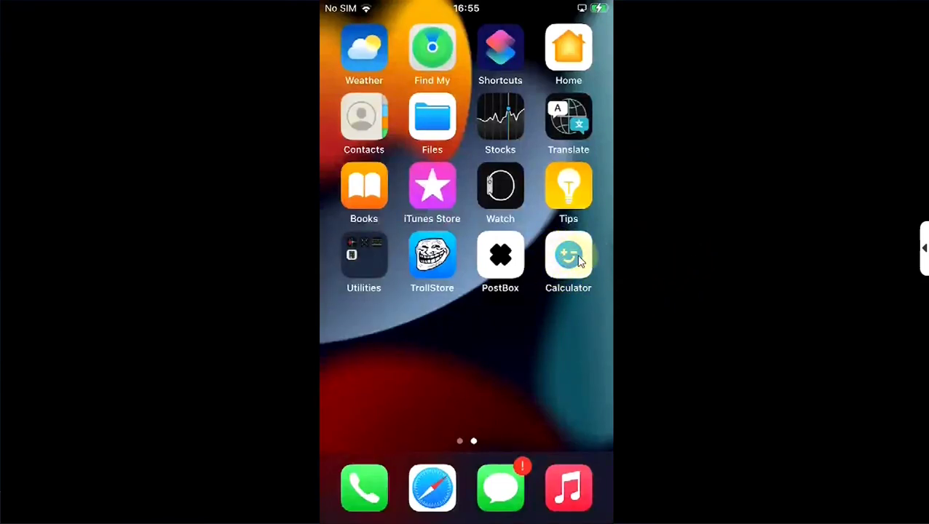
Step: Launch the new Goji-iconed Calculator shortcut from the Home Screen
left_click(567, 300)
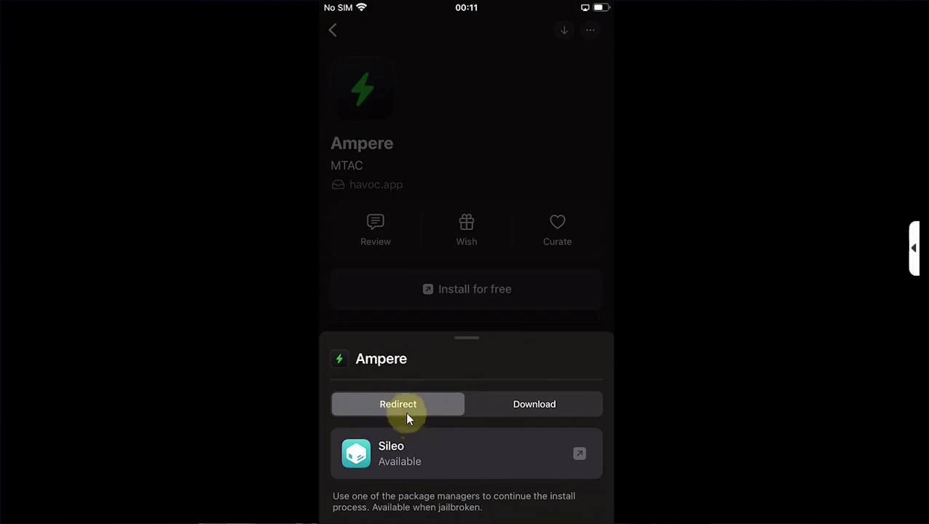
Step: Redirect the Ampere install to Sileo and import repos from Sileo
left_click(466, 458)
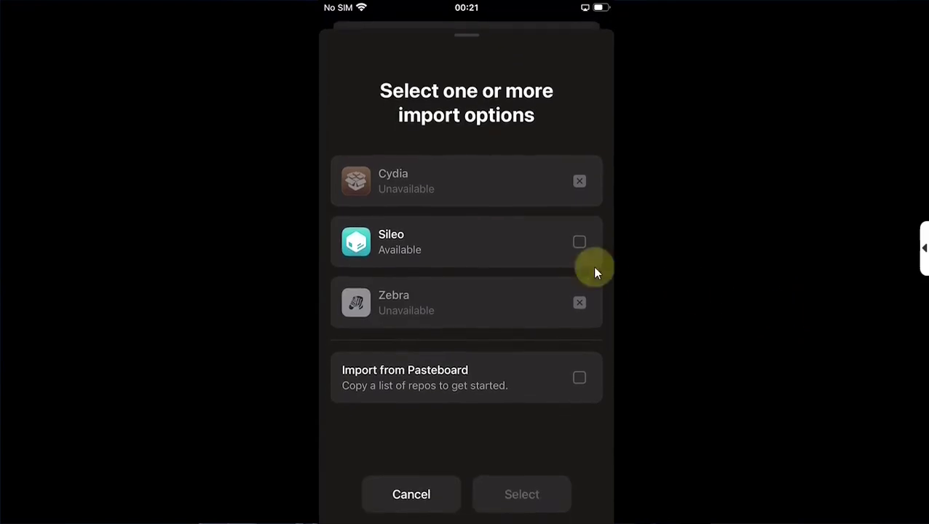
left_click(455, 251)
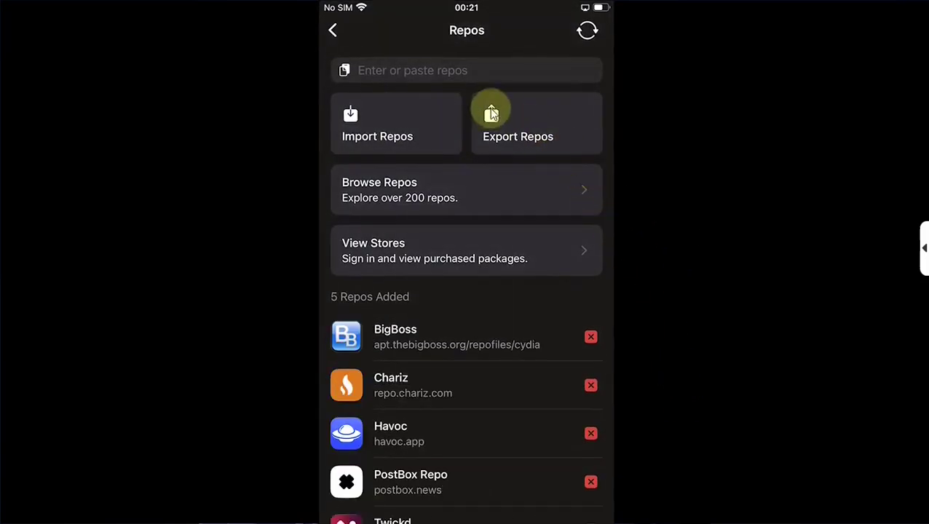
Step: Export the 5 added repos to the pasteboard and paste the list into an empty note to verify
left_click(522, 124)
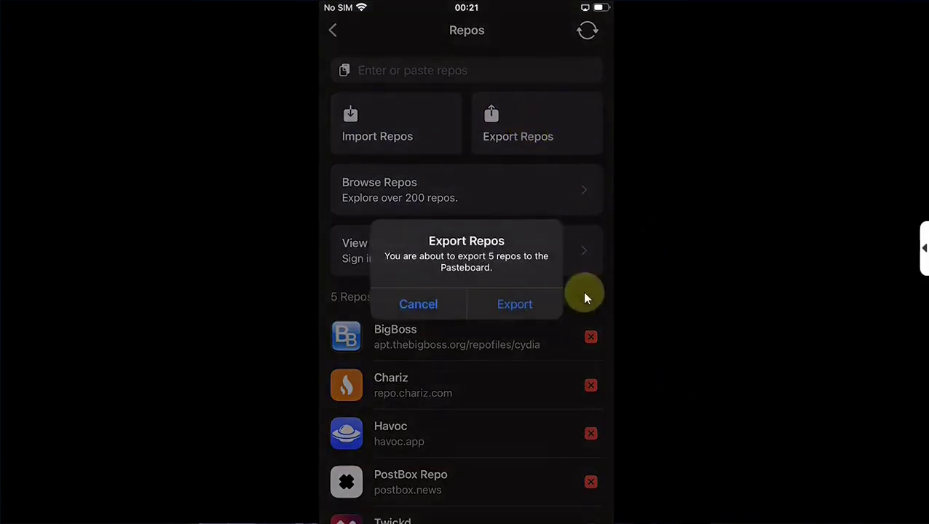
left_click(512, 310)
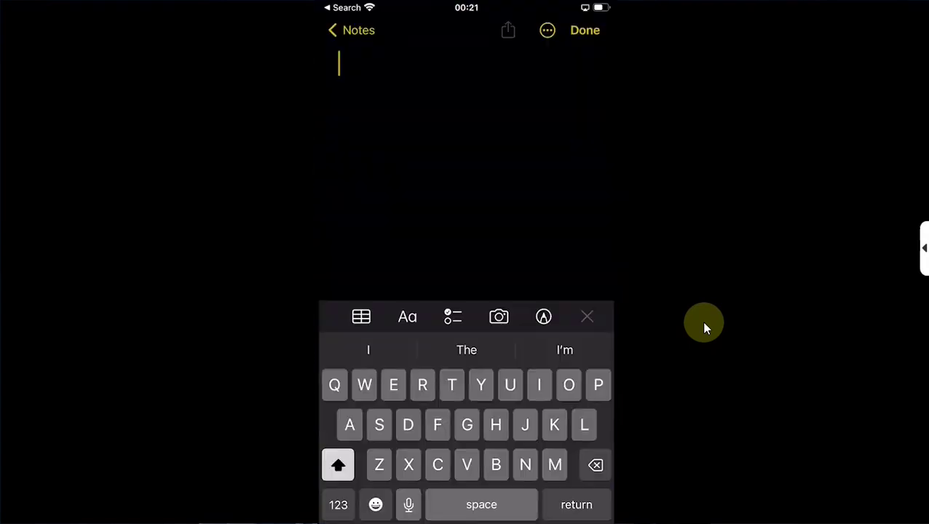
left_click(339, 63)
left_click(357, 91)
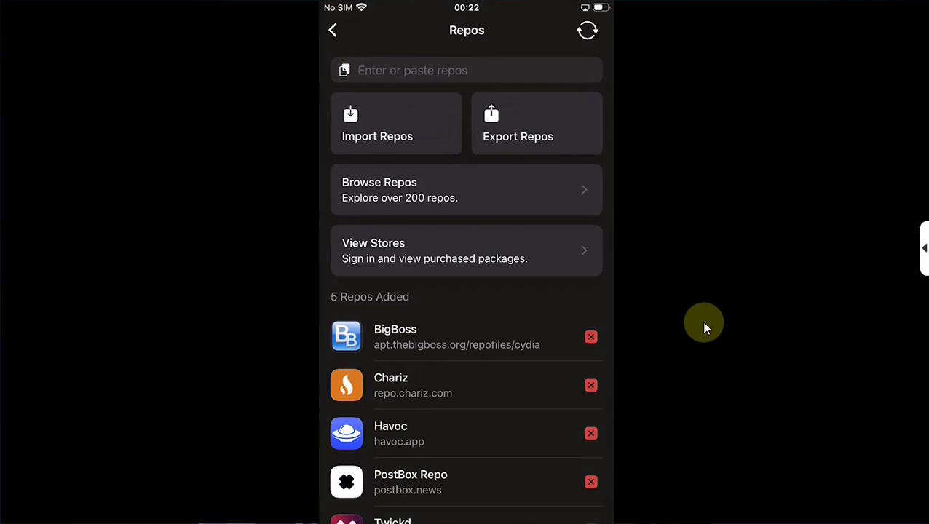
Step: Import the 6 repos back into PostBox from the pasteboard
left_click(396, 136)
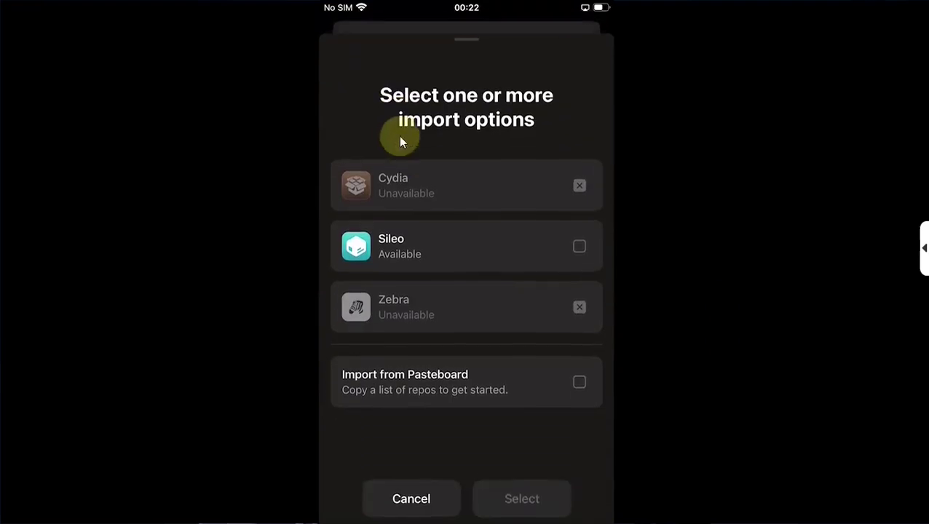
left_click(466, 386)
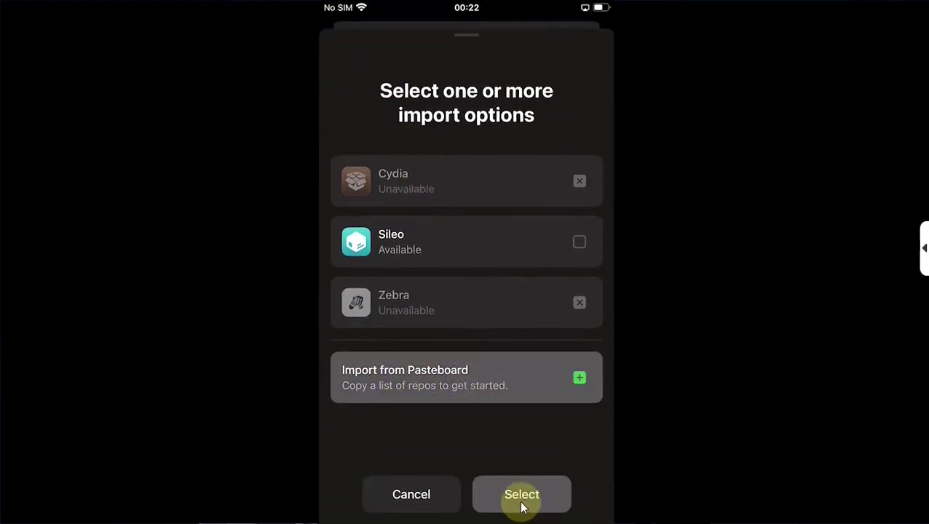
left_click(522, 502)
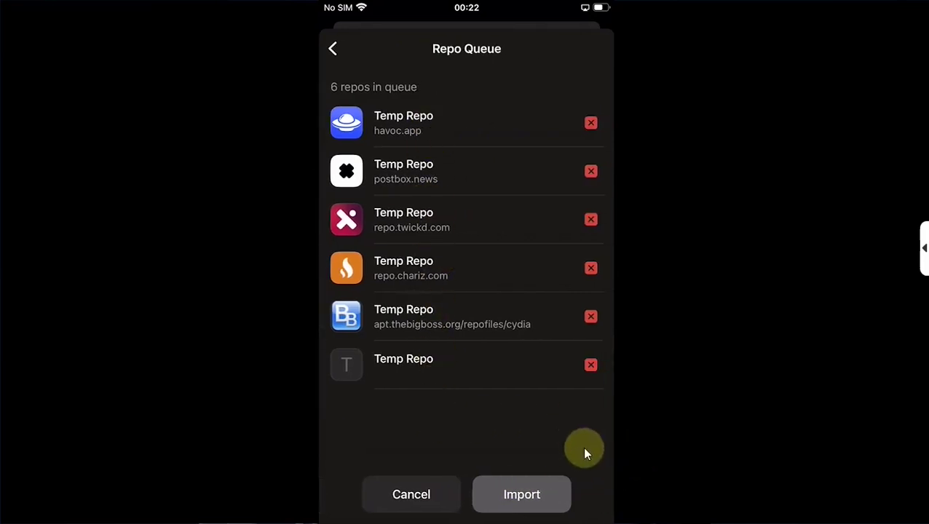
left_click(527, 493)
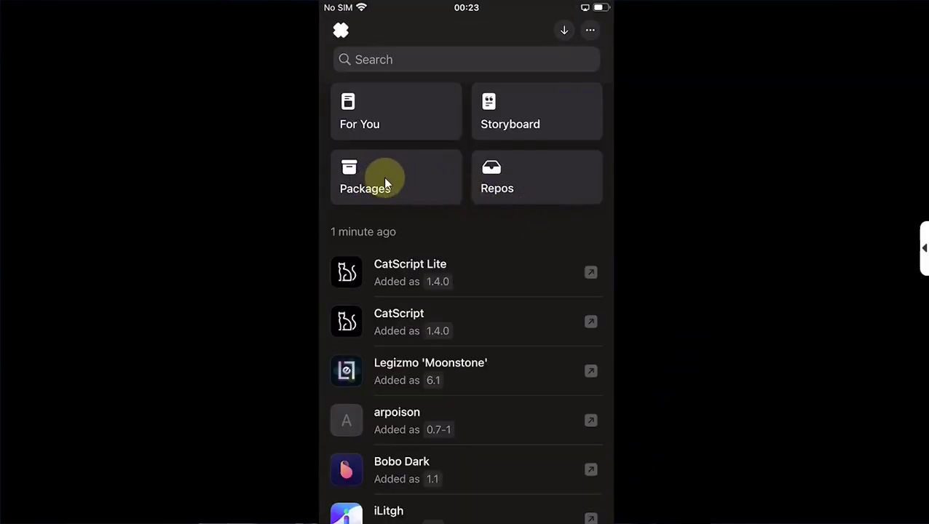
Step: Browse the Packages screen, then bring up PostBox's Settings sheet
left_click(391, 181)
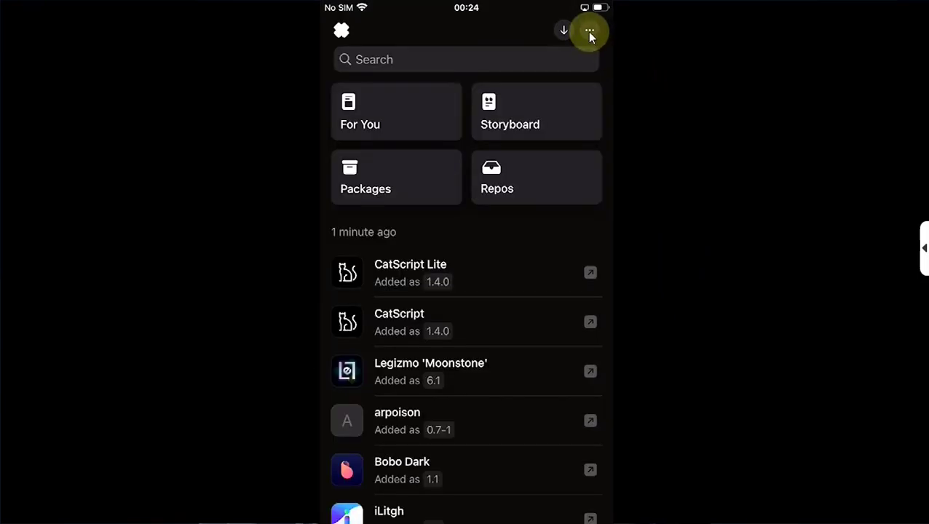
left_click(590, 32)
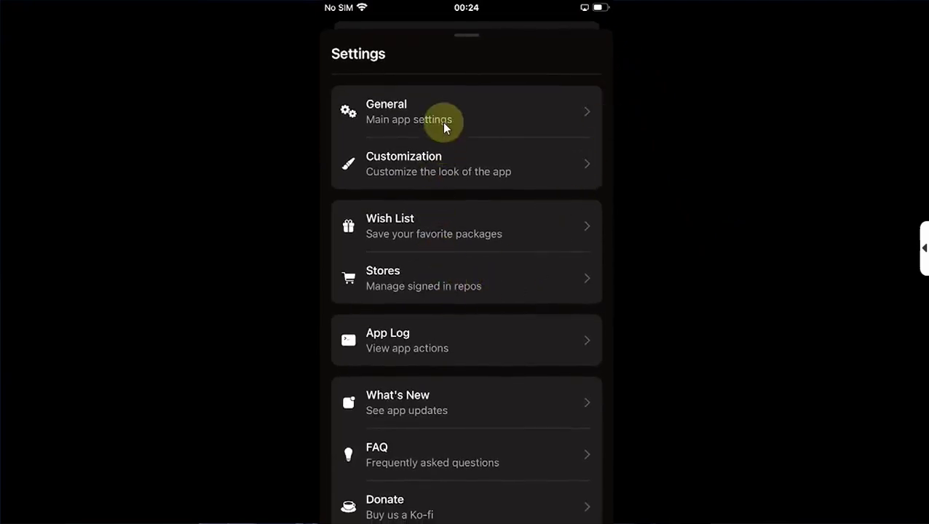